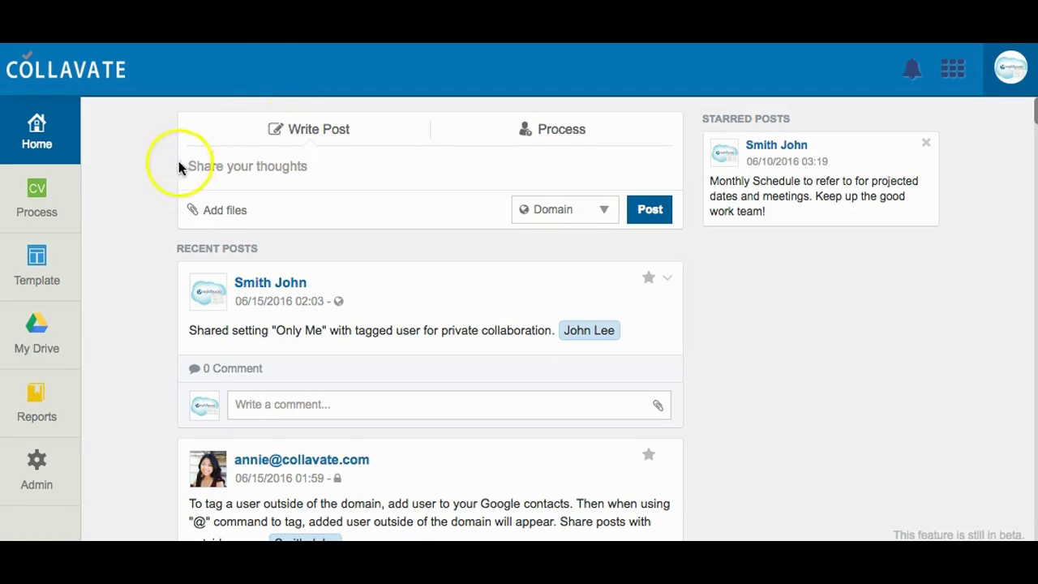
Review the post's file-attachment options and the domain-wide and Only Me sharing choices
click(224, 212)
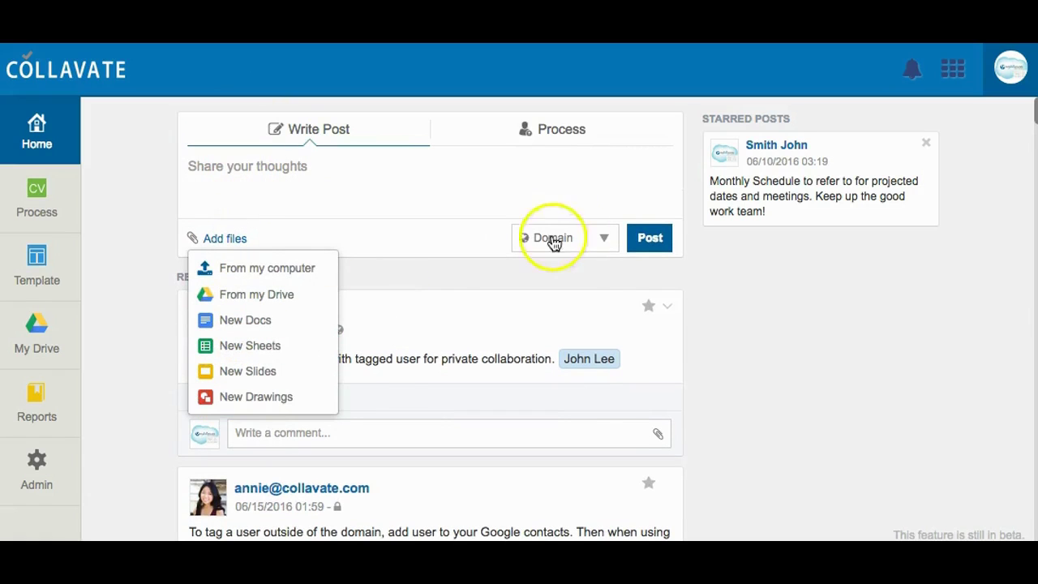
click(605, 238)
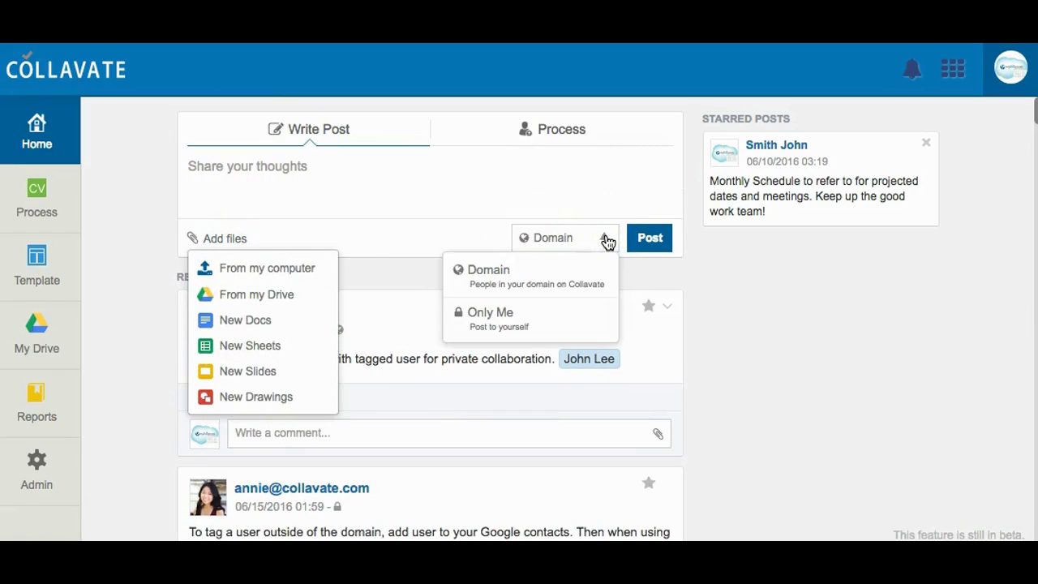
click(584, 290)
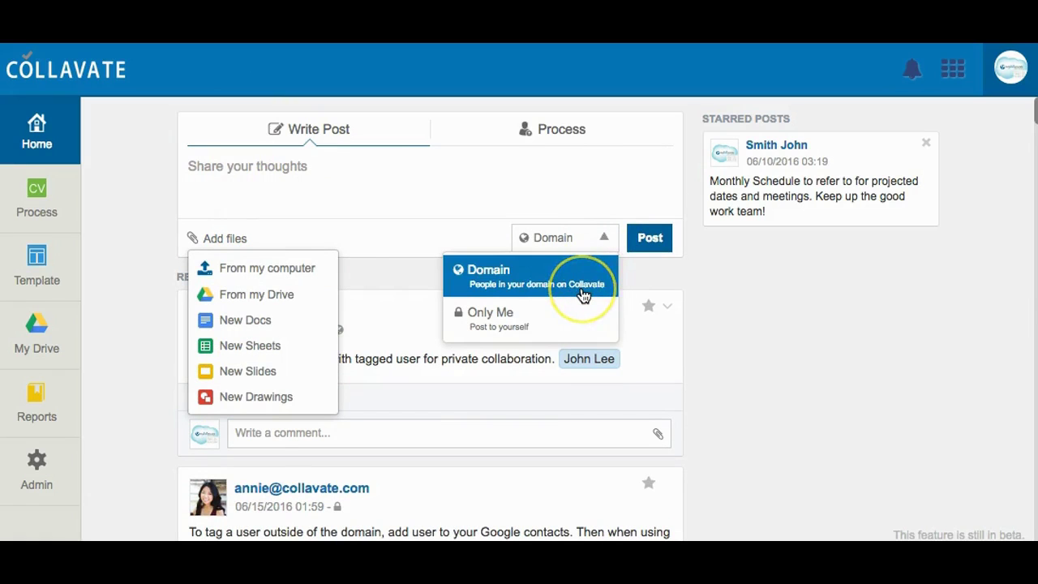
click(585, 311)
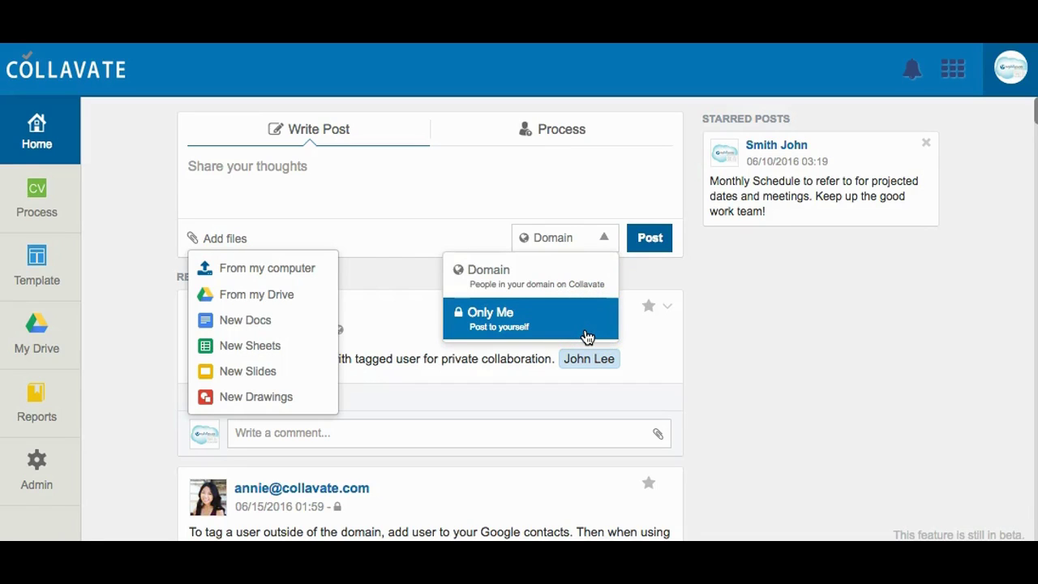
Paste the announcement asking staff to share useful Templates and publish it to the domain
click(436, 186)
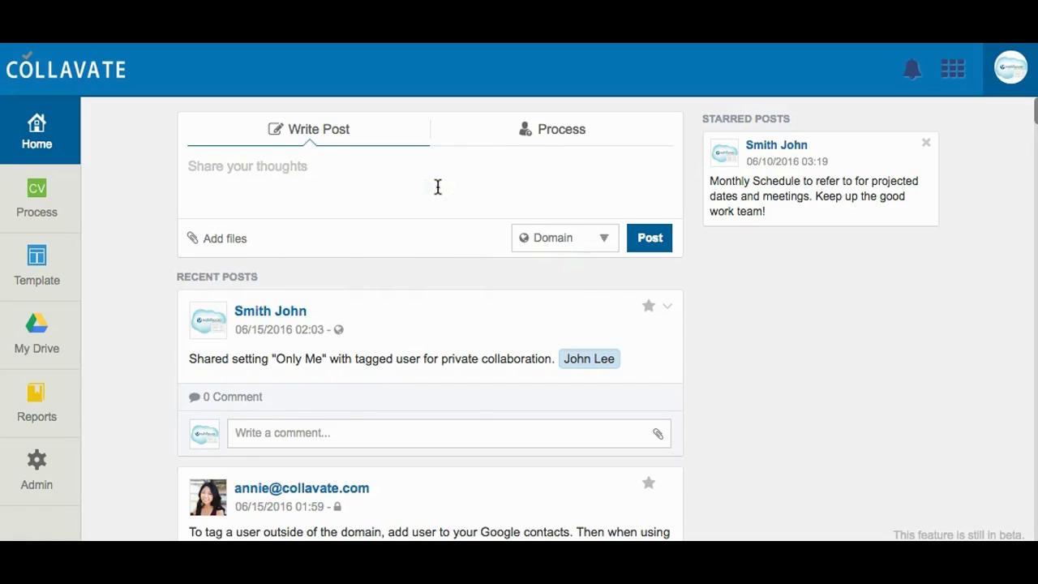
key(ctrl+v)
click(548, 235)
click(650, 300)
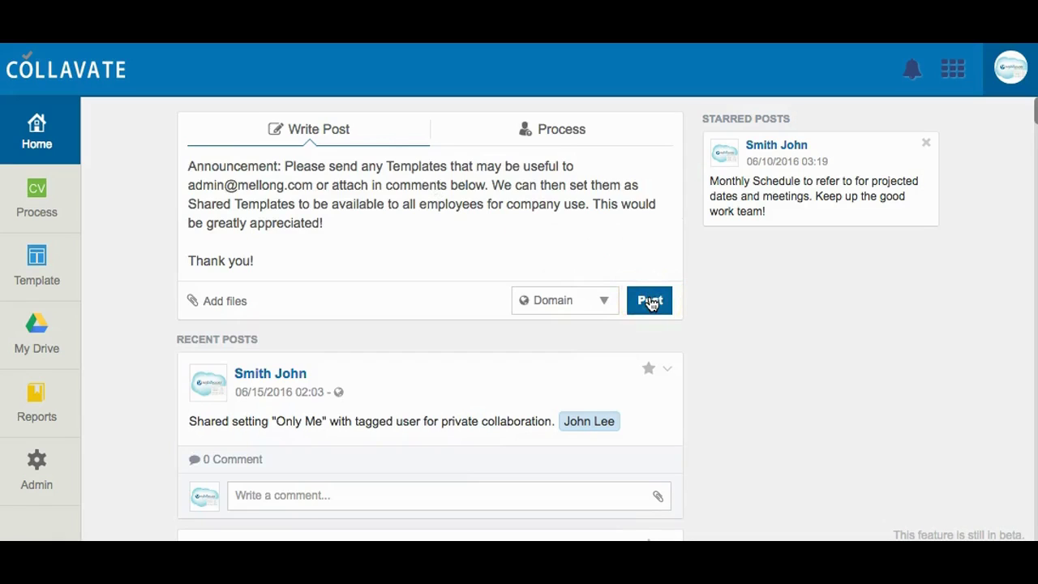
click(649, 301)
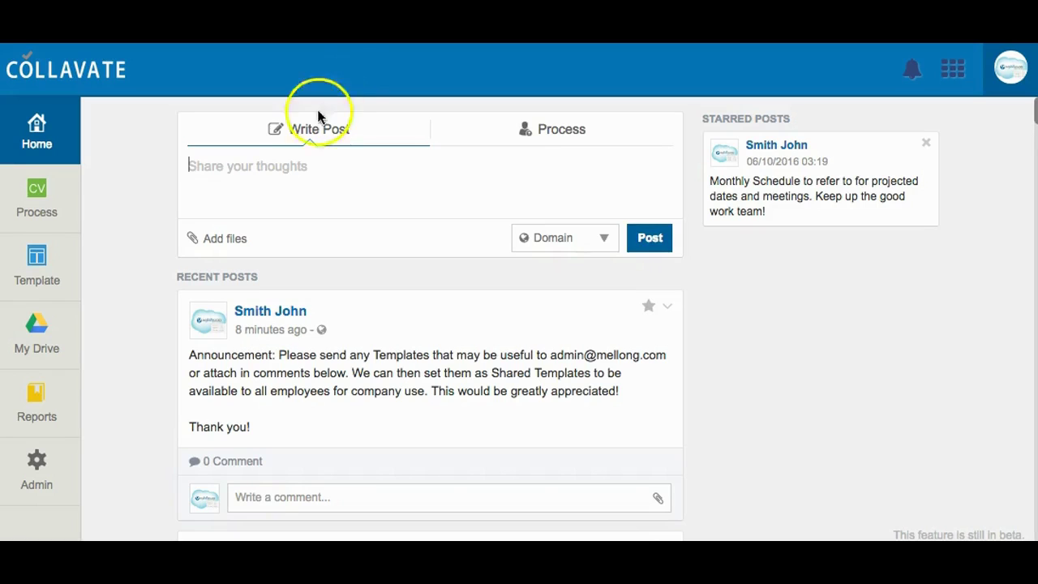
Start a new post with the message sharing next month's schedule and projected goals
click(271, 176)
text(Here is next month's schedule with projected goals. Input welcomed and highly encouraged!)
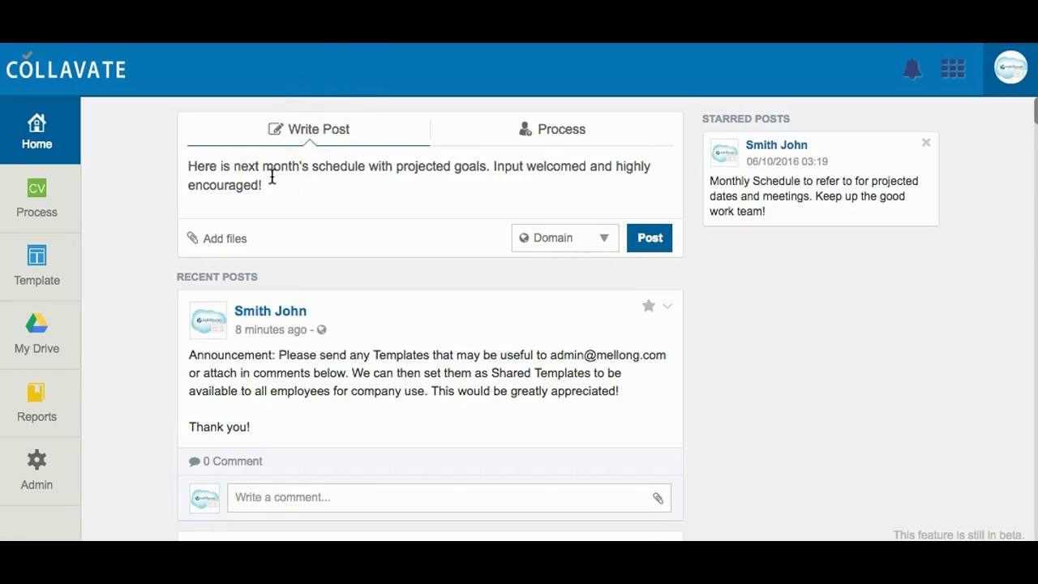
key(Return)
key(Return)
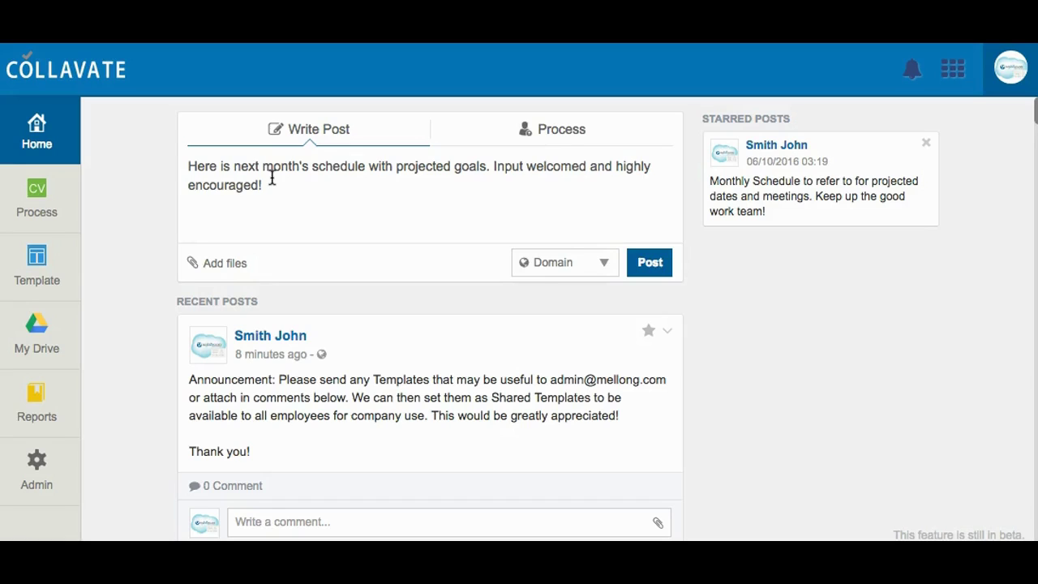
key(Return)
key(Return)
text(@demo1)
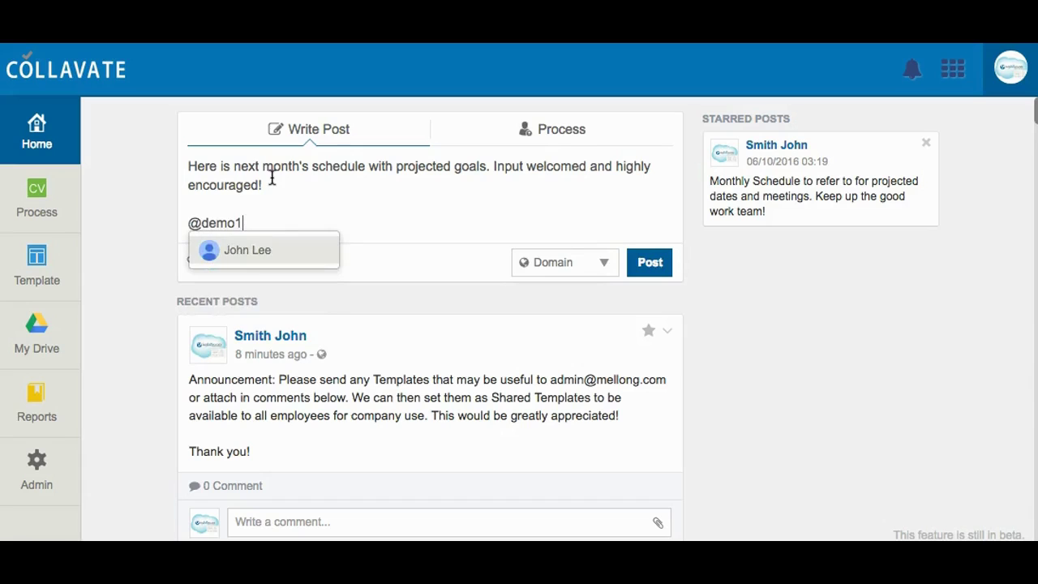
click(235, 250)
click(386, 241)
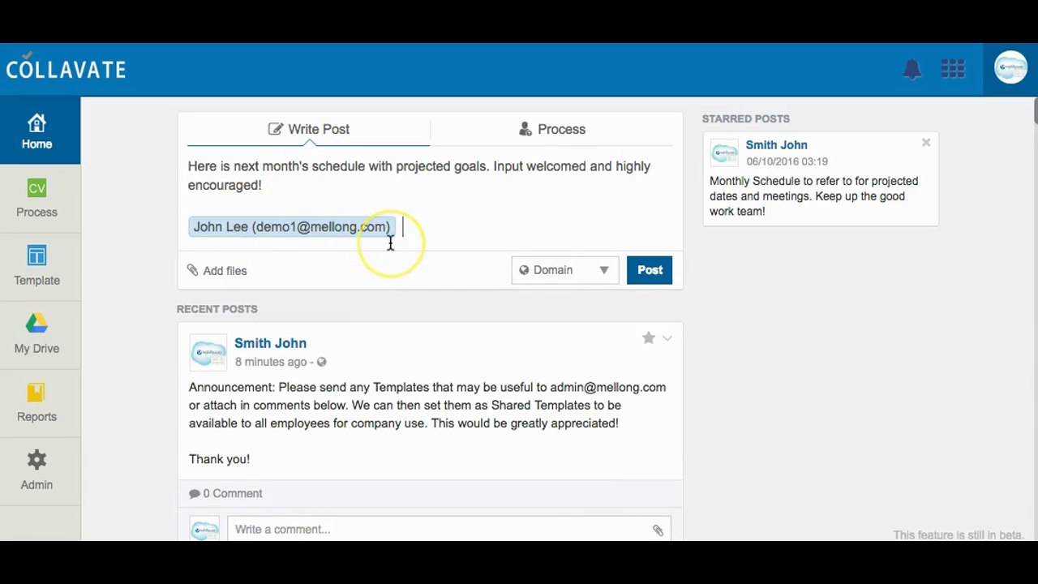
text(@demo2)
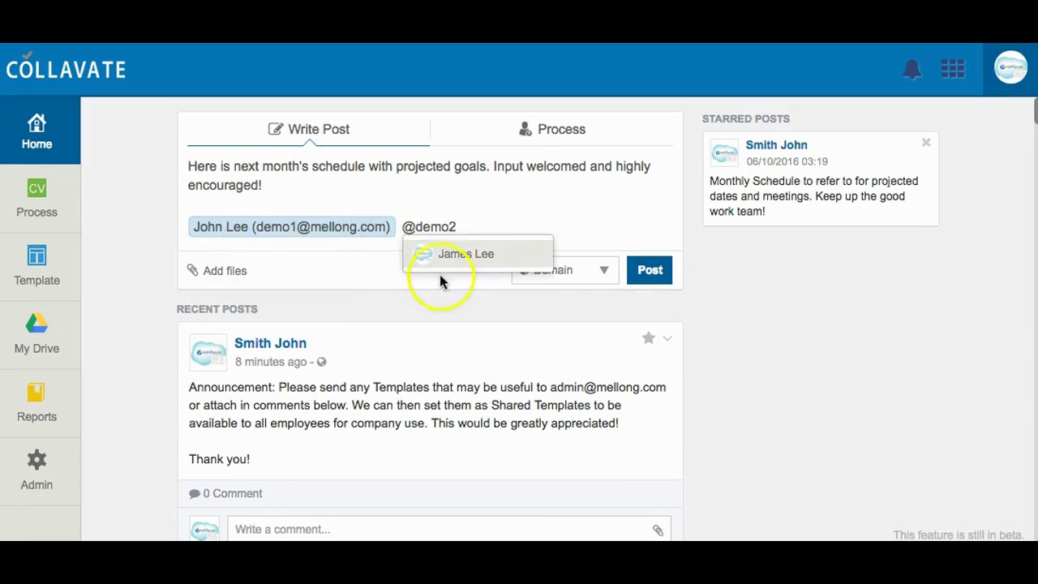
click(449, 261)
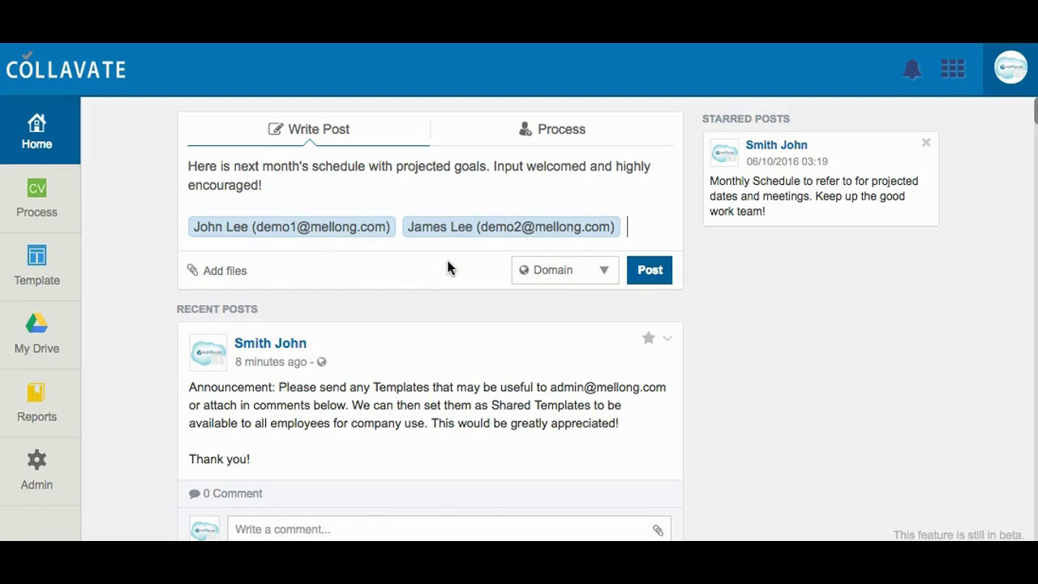
Attach Monthly Schedule Preview from Drive and publish the schedule post
click(222, 276)
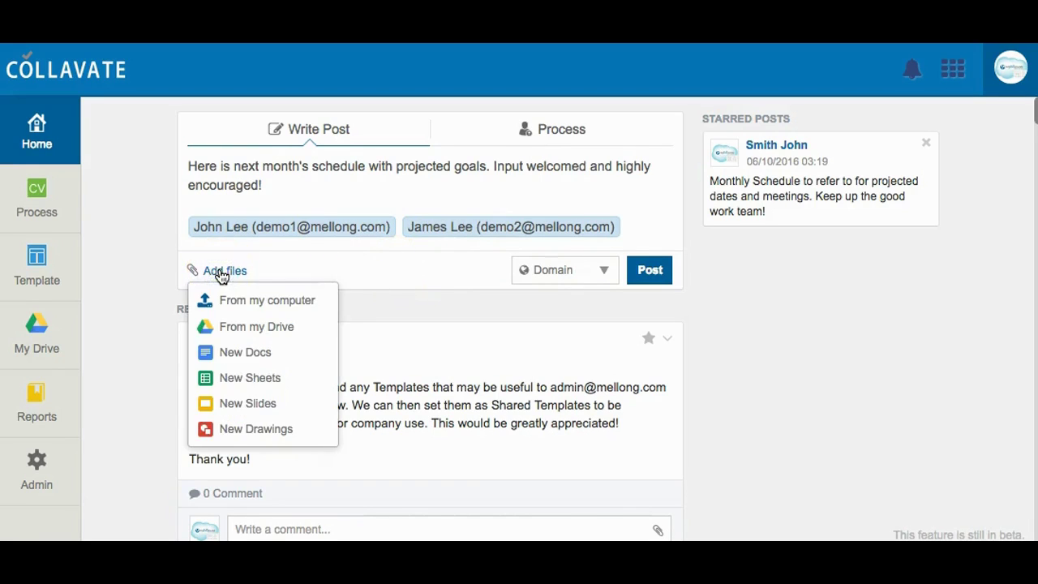
click(232, 326)
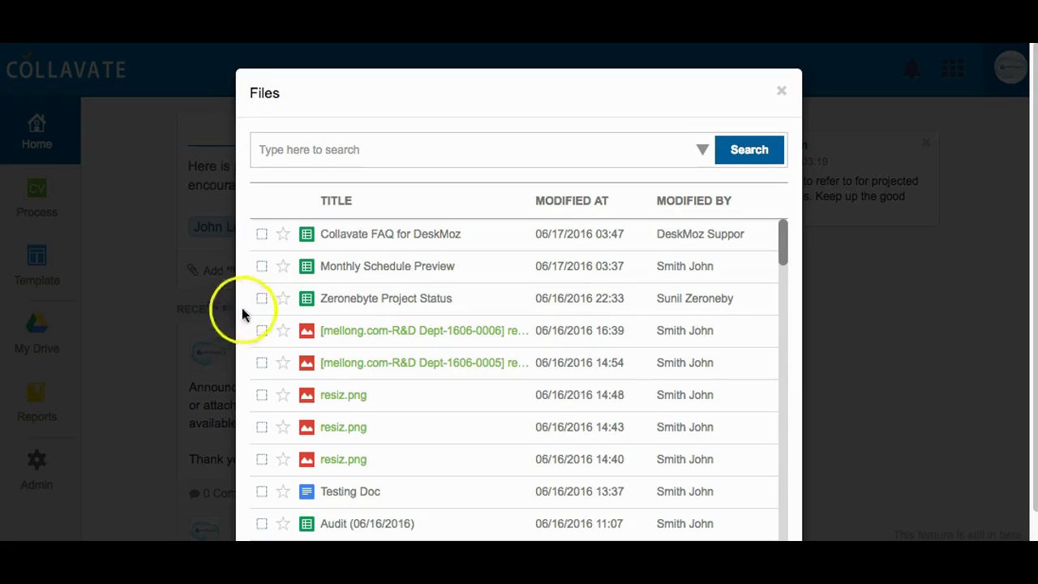
click(261, 266)
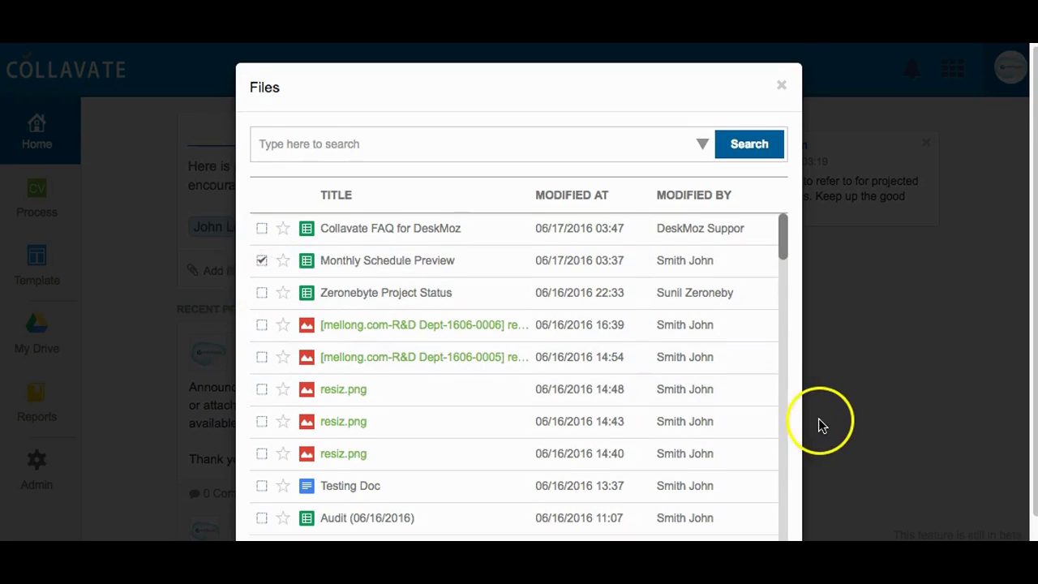
scroll(821, 424, down, 2)
click(753, 528)
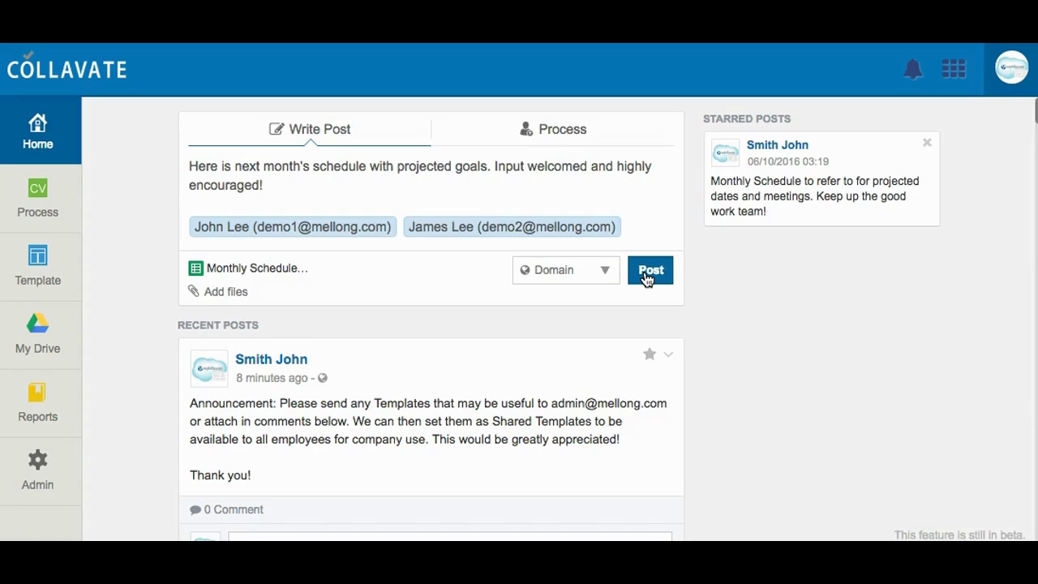
click(649, 272)
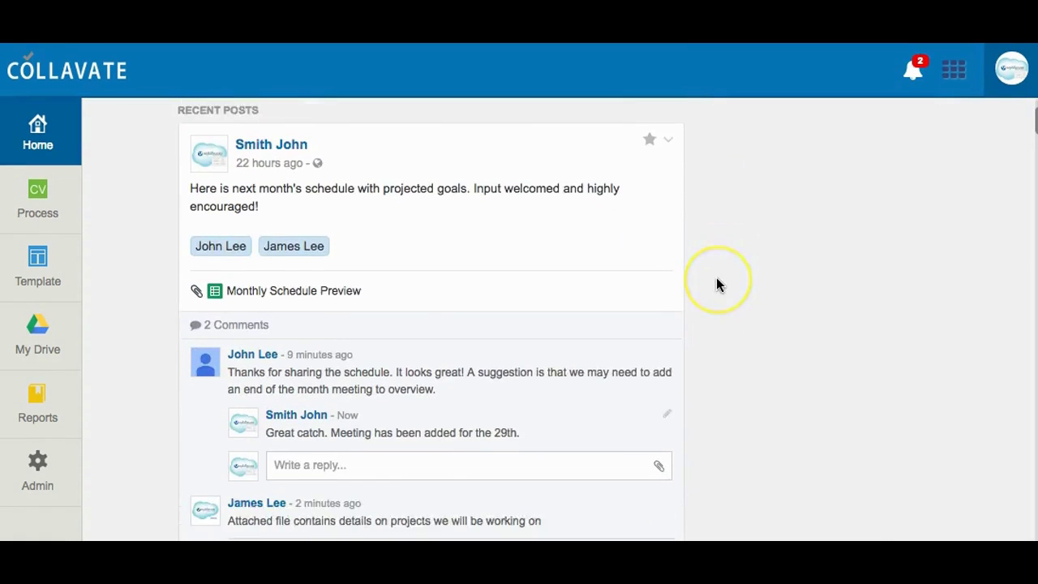
Read the schedule post's two comments, then check the latest notifications
scroll(716, 284, down, 1)
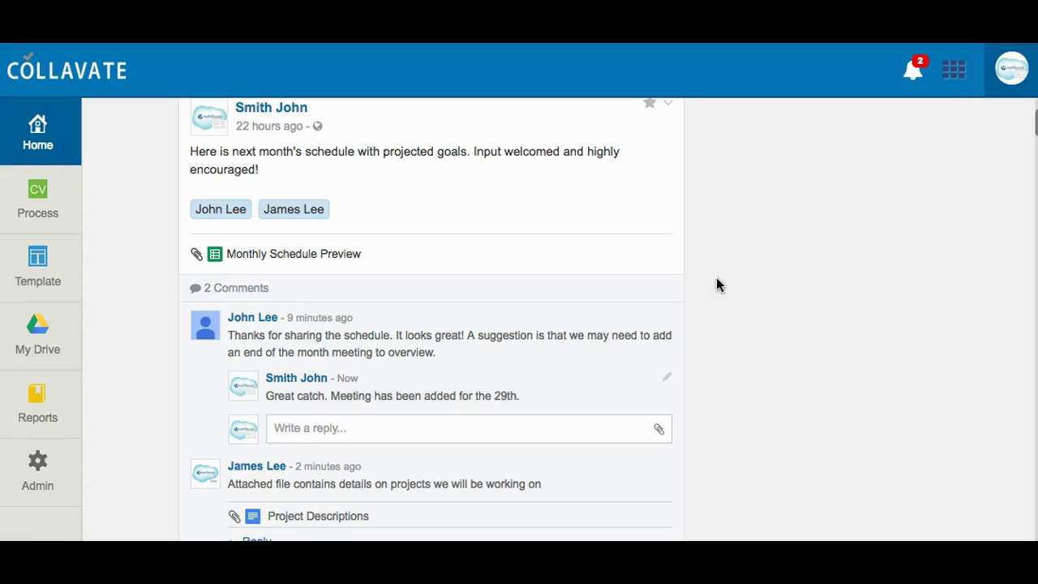
click(909, 81)
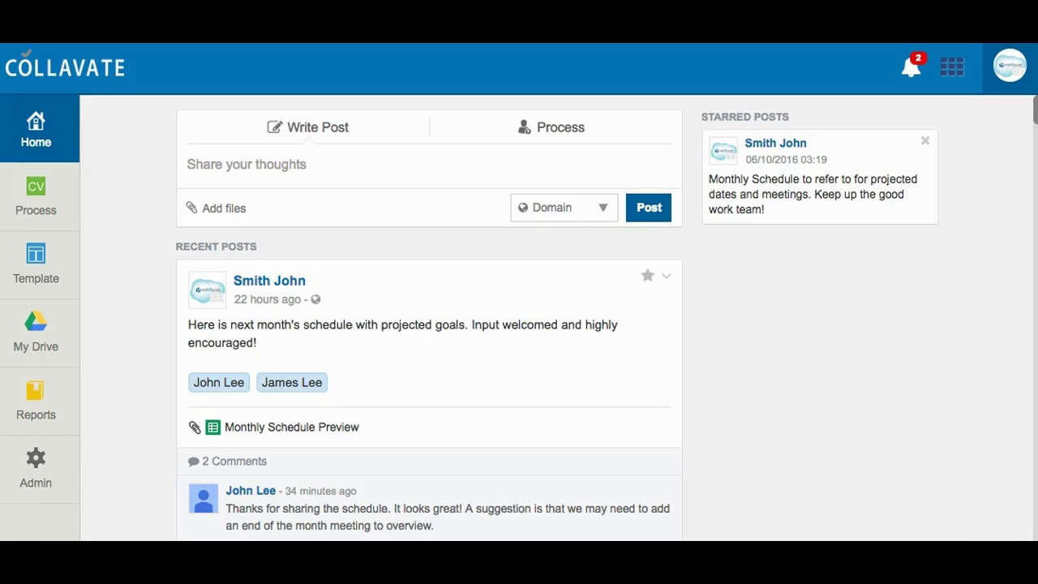
Start a review-process post and attach the Software Updates Newsletter from Drive
click(538, 128)
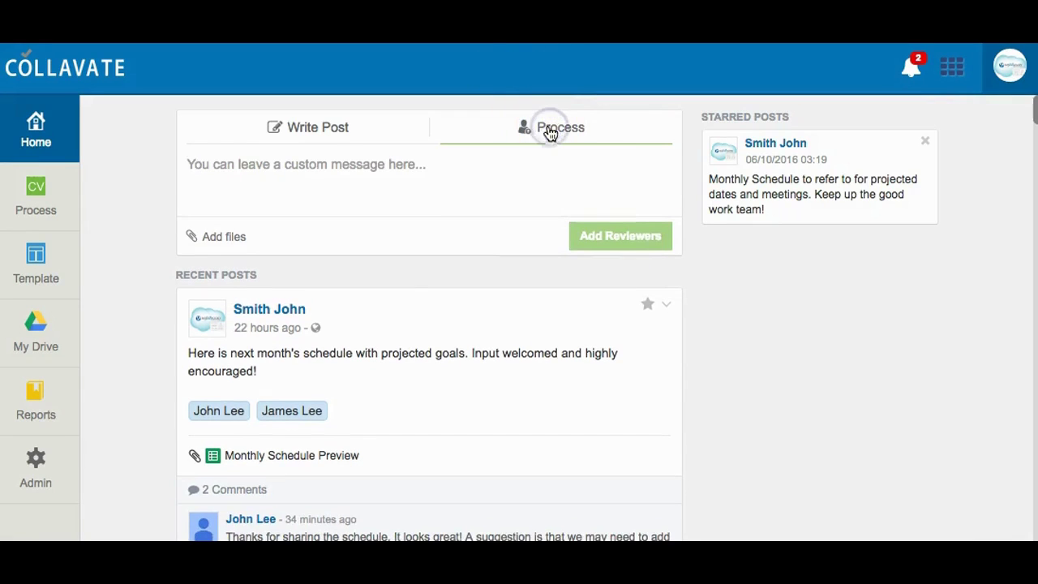
click(213, 253)
click(213, 236)
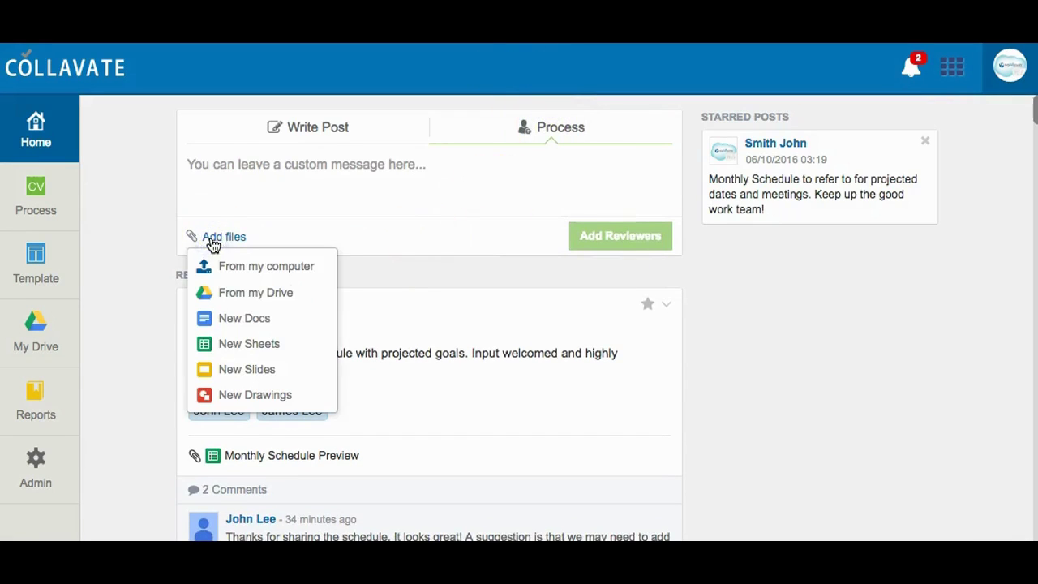
click(220, 296)
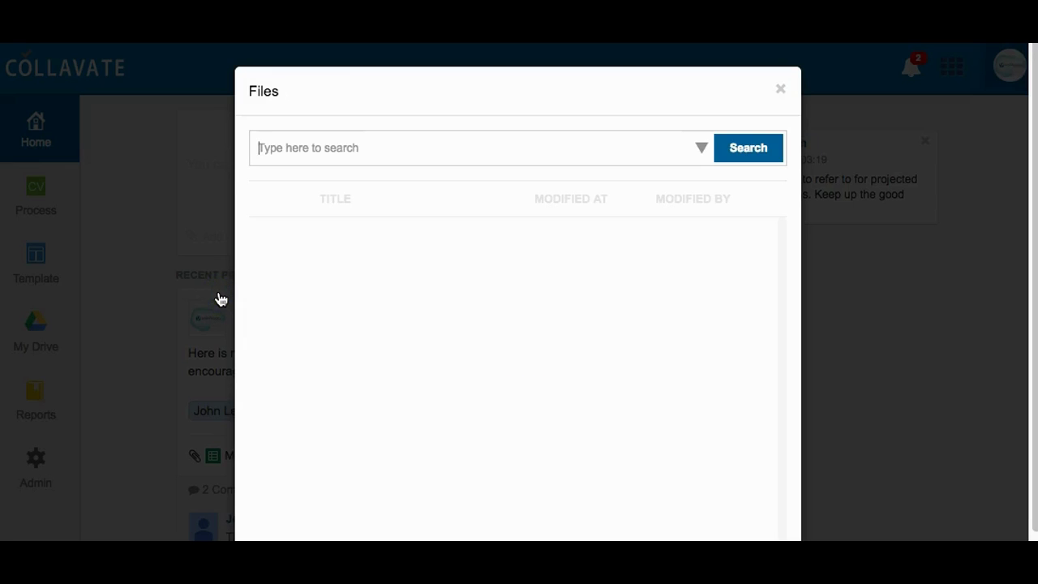
click(260, 236)
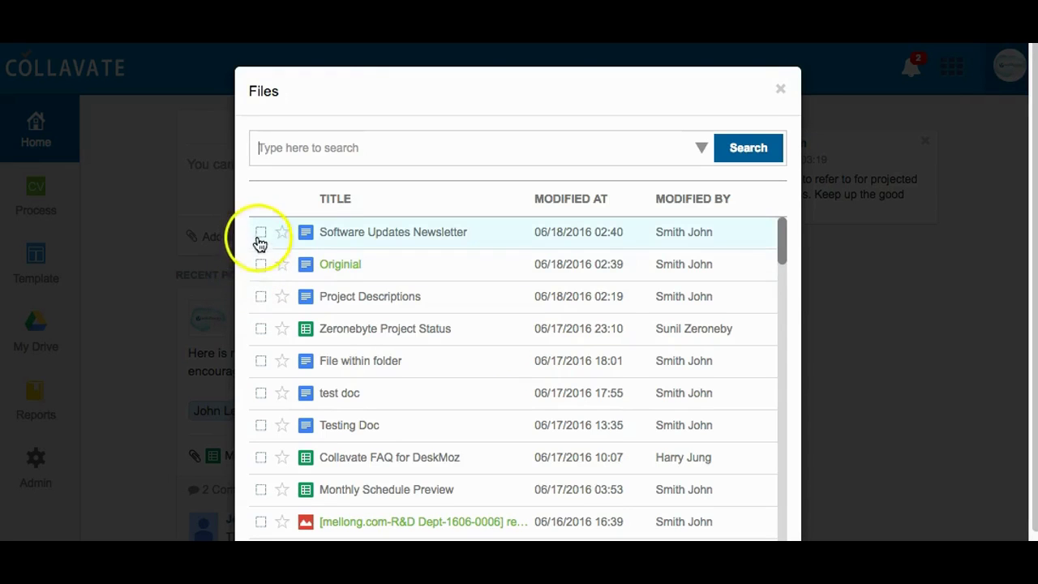
scroll(892, 442, down, 2)
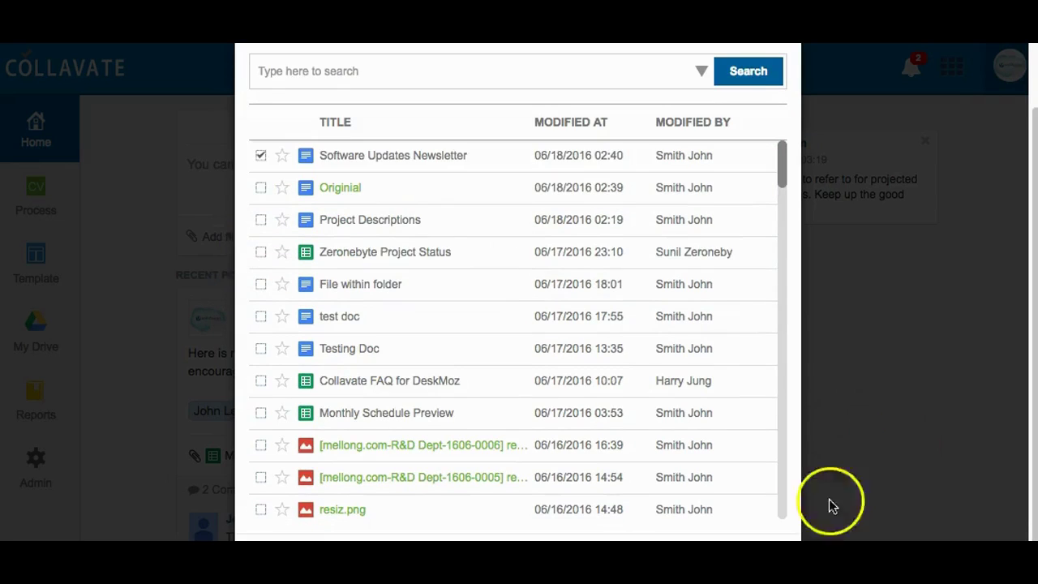
click(730, 536)
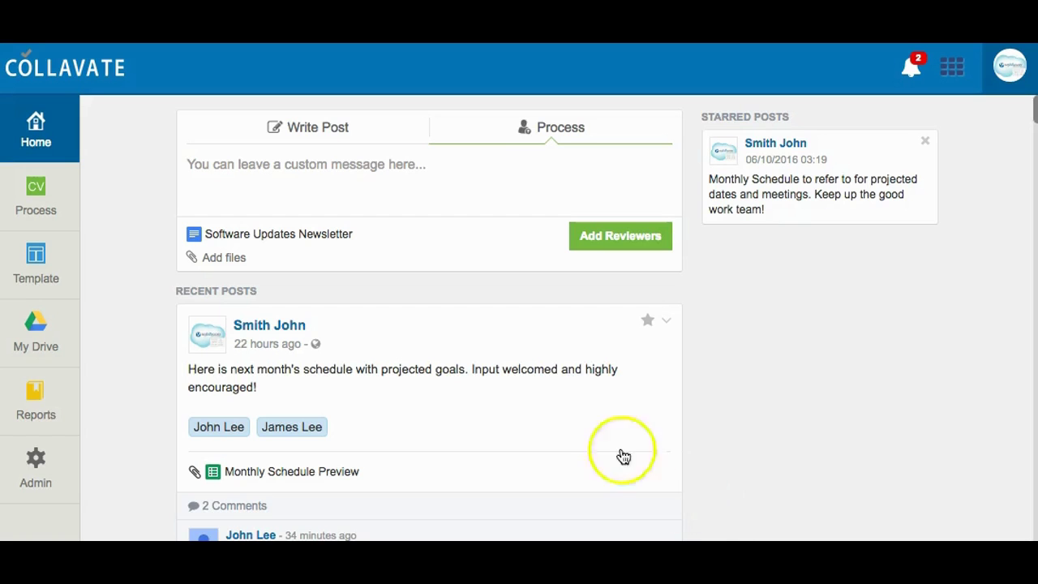
click(283, 162)
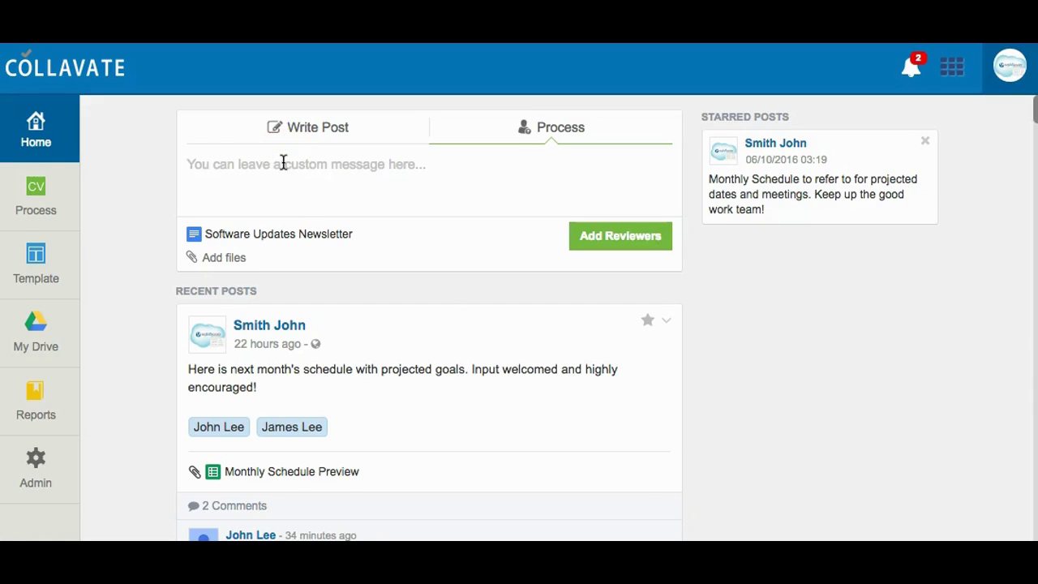
Enter the request to thoroughly review and edit the newsletter, tagging two colleagues as reviewers
text(Requesting thorough review and editing on this Newsletter! Once it is approved we can move it towards publishing for distribution. Thanks team!)
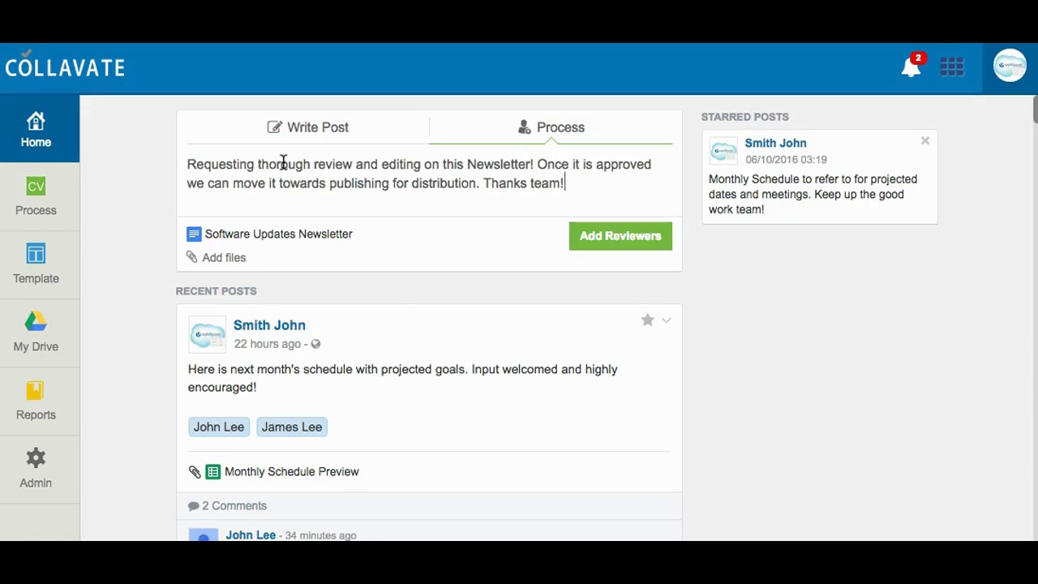
key(Return)
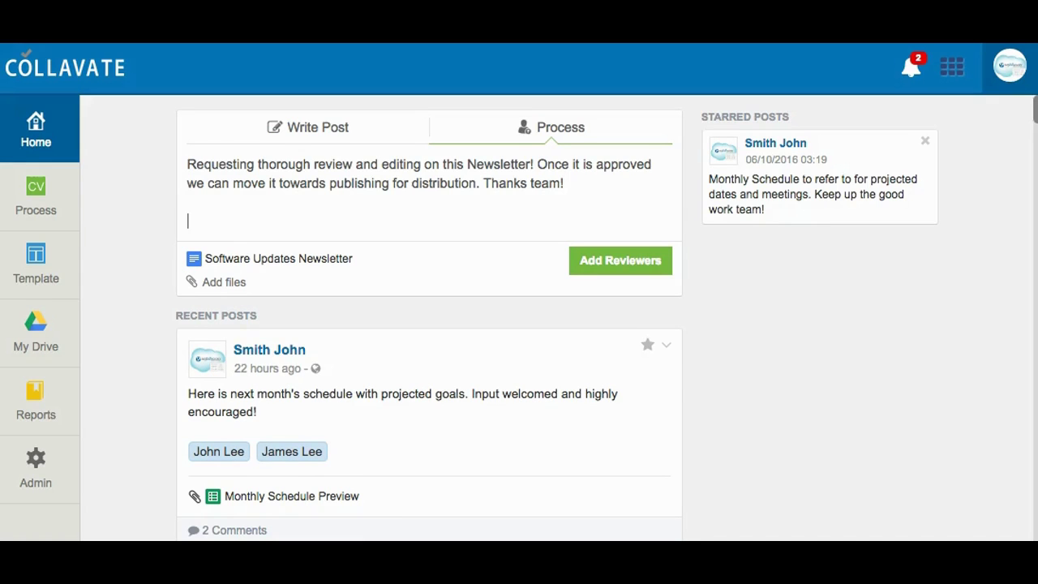
text(@jam)
key(Return)
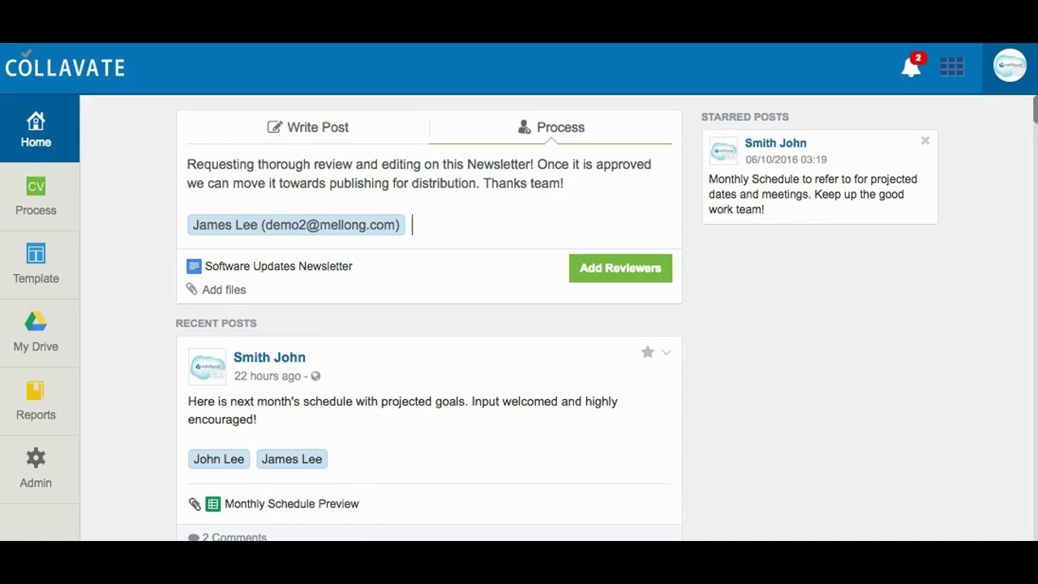
text(@john)
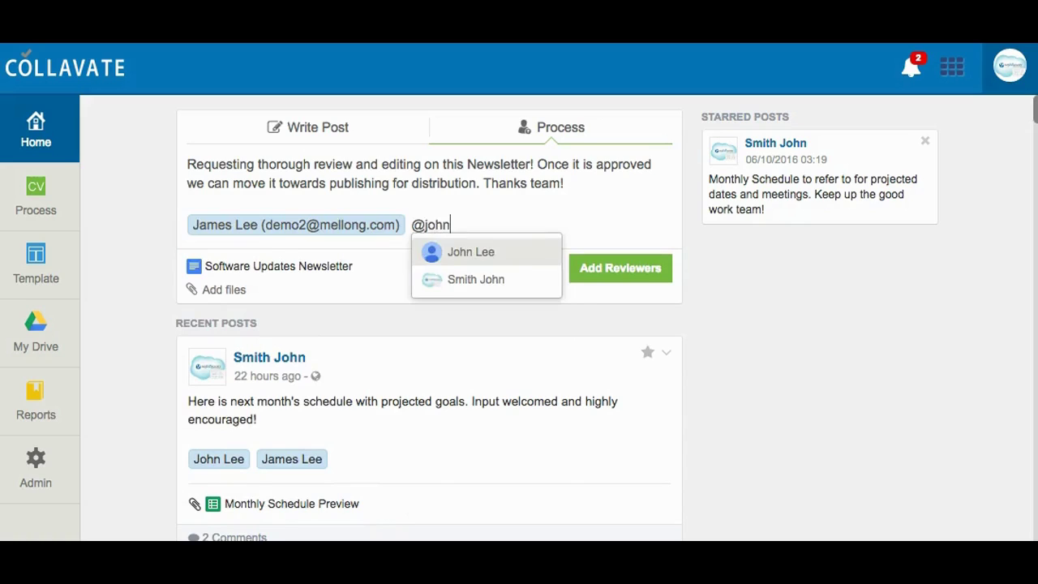
key(Return)
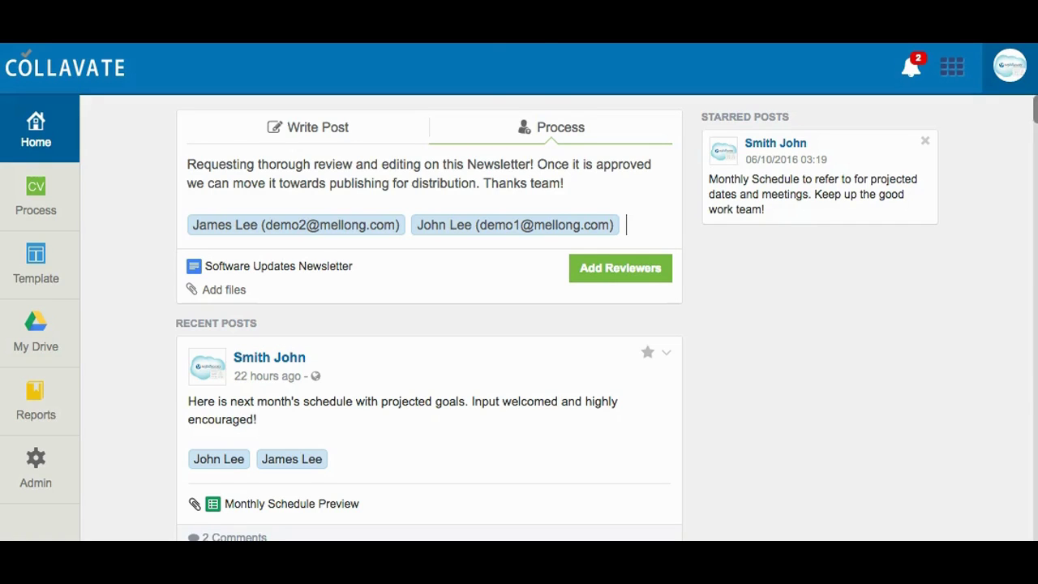
Move the second colleague from step one to approval step 2, then publish the review
click(622, 274)
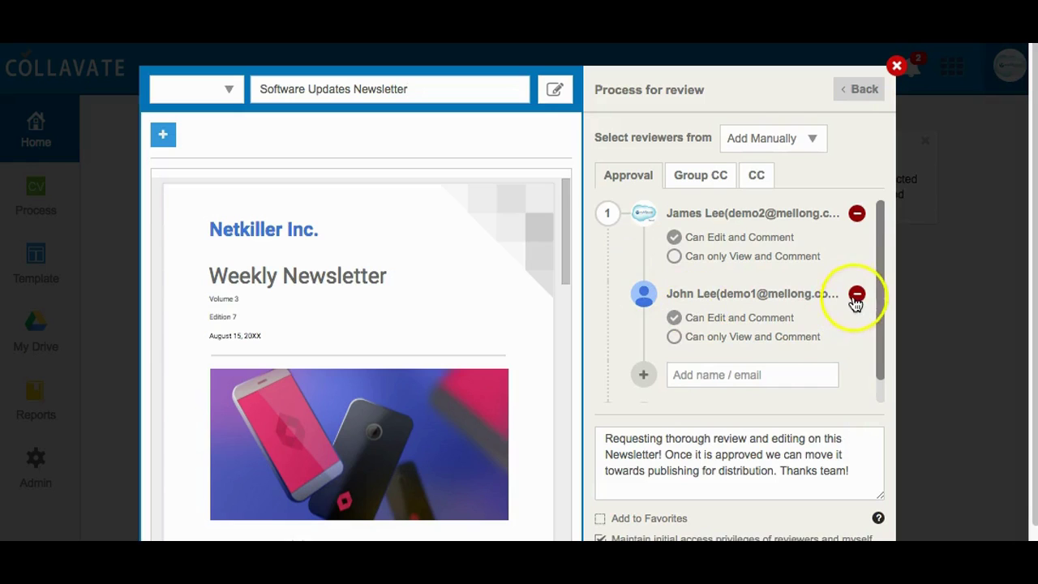
click(858, 293)
click(696, 339)
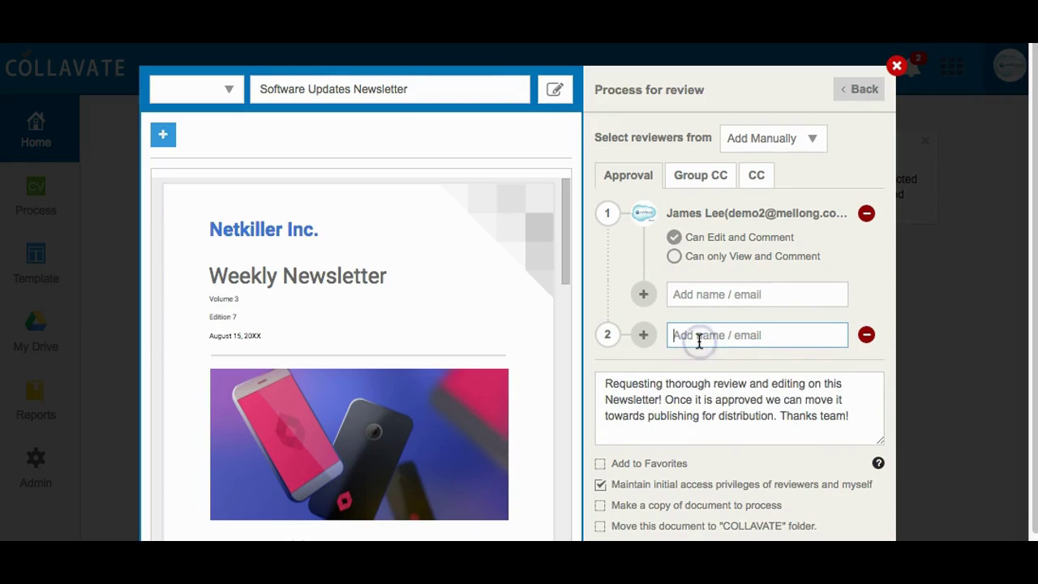
text(john)
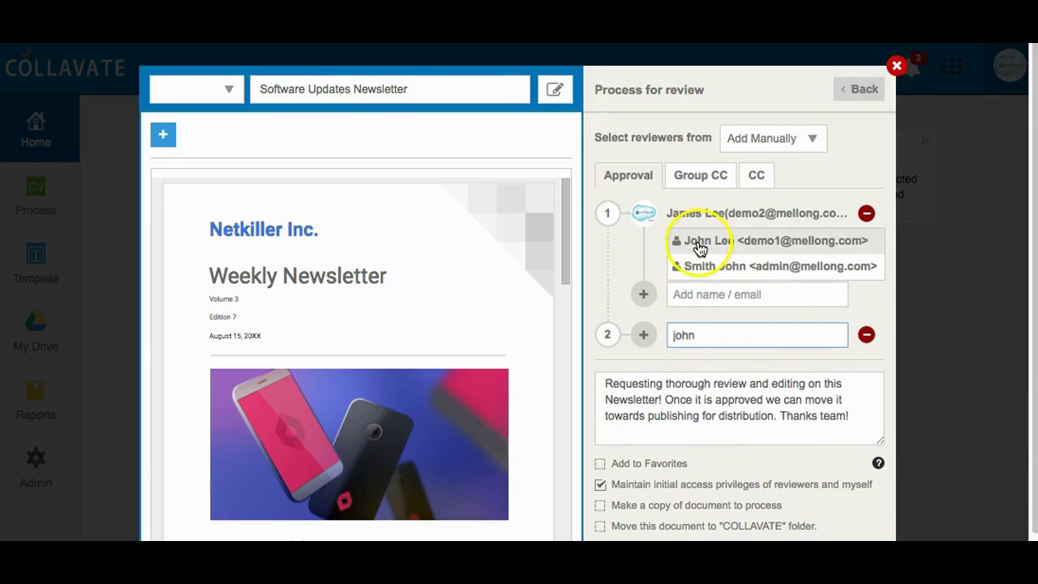
click(700, 243)
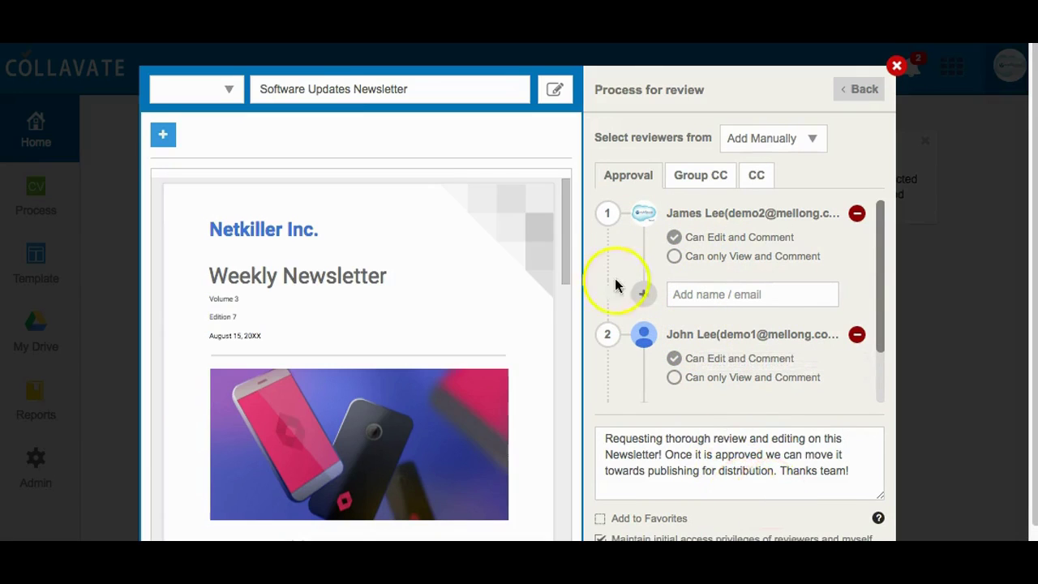
click(643, 293)
click(829, 526)
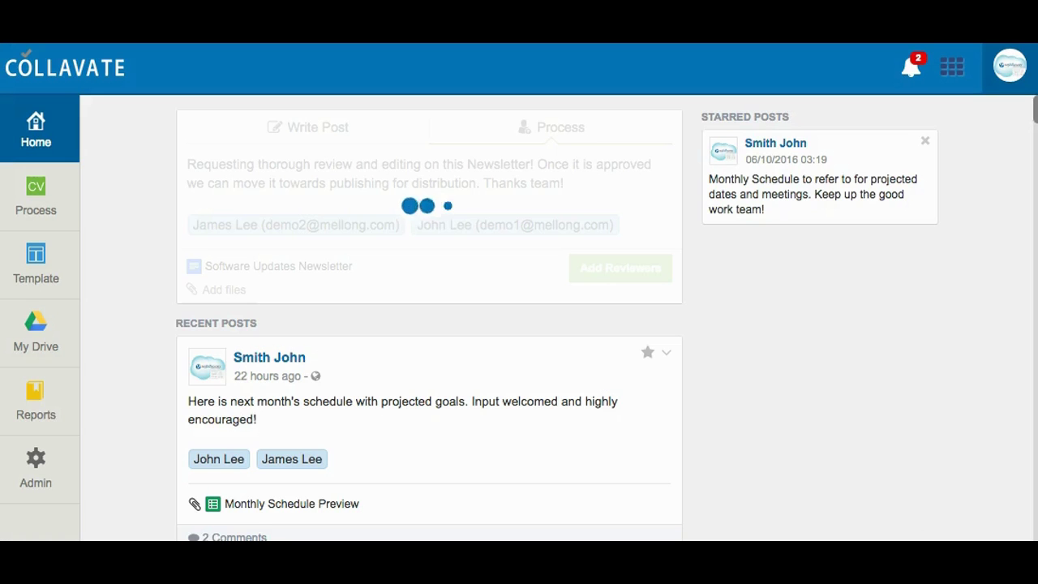
Scroll the feed to the newsletter review post showing status Review
scroll(731, 340, down, 3)
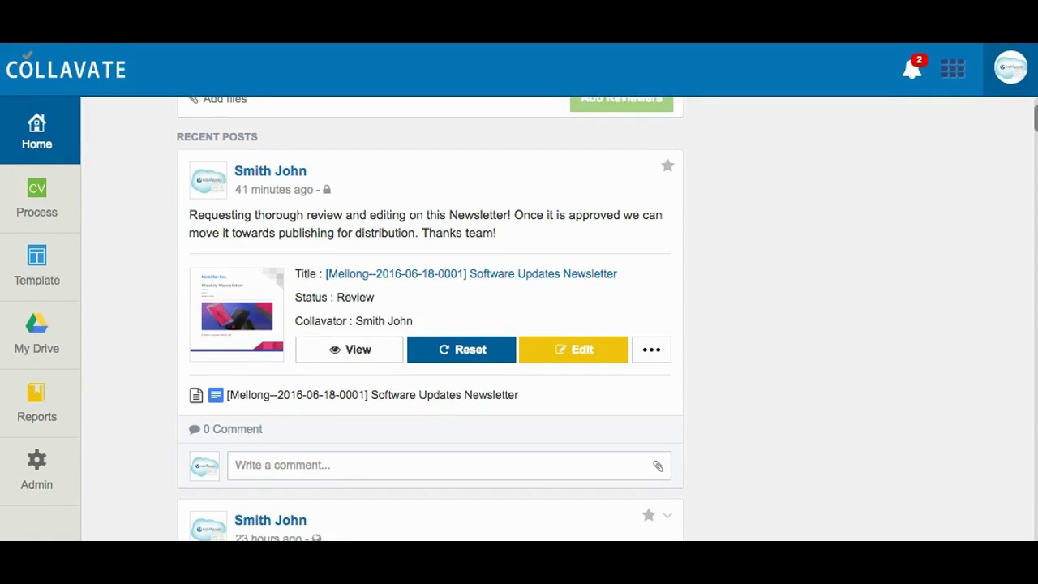
Star the newsletter review post and confirm it appears under Starred Posts
click(670, 170)
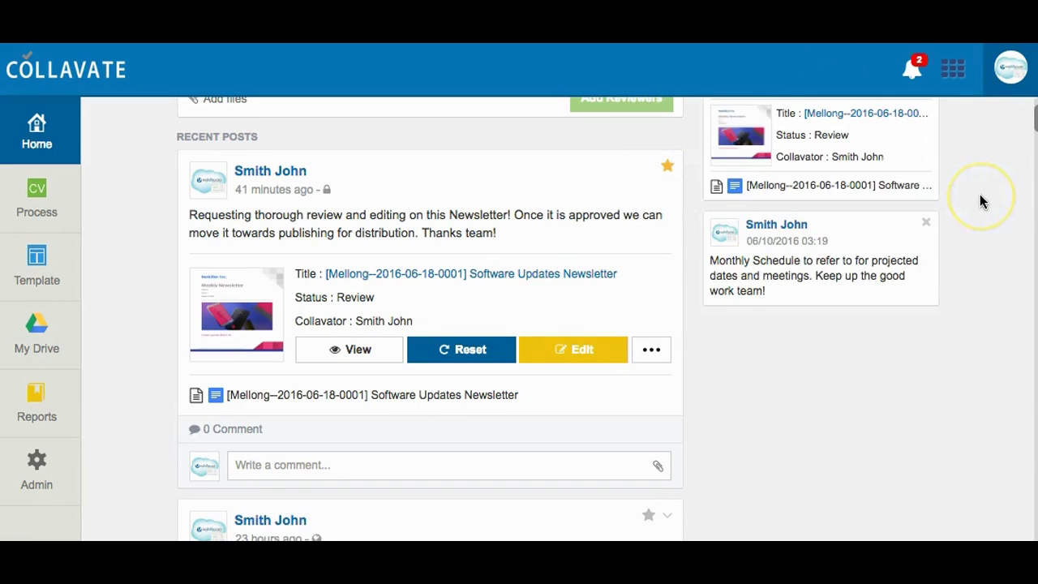
scroll(982, 201, up, 3)
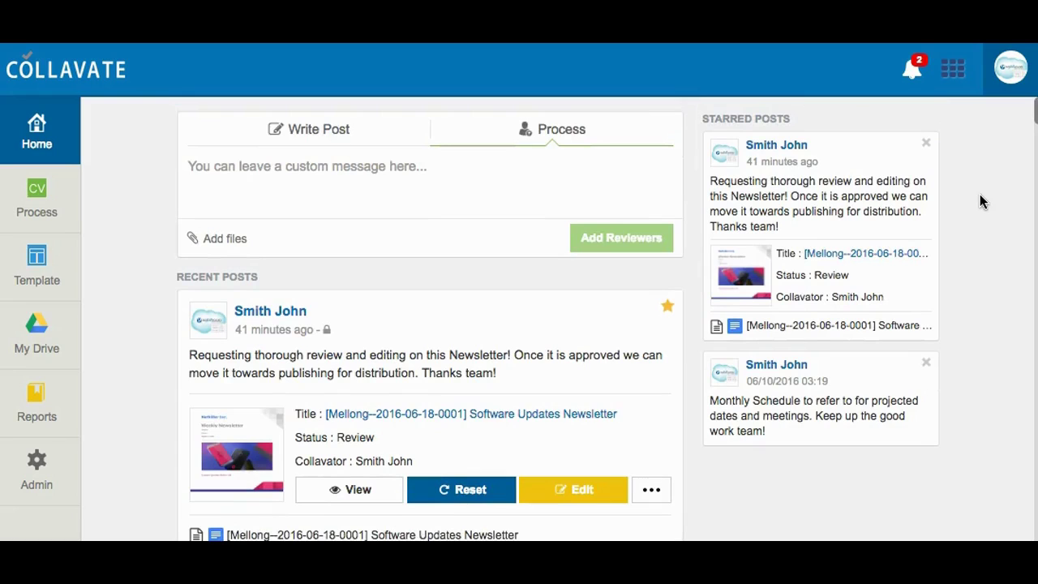